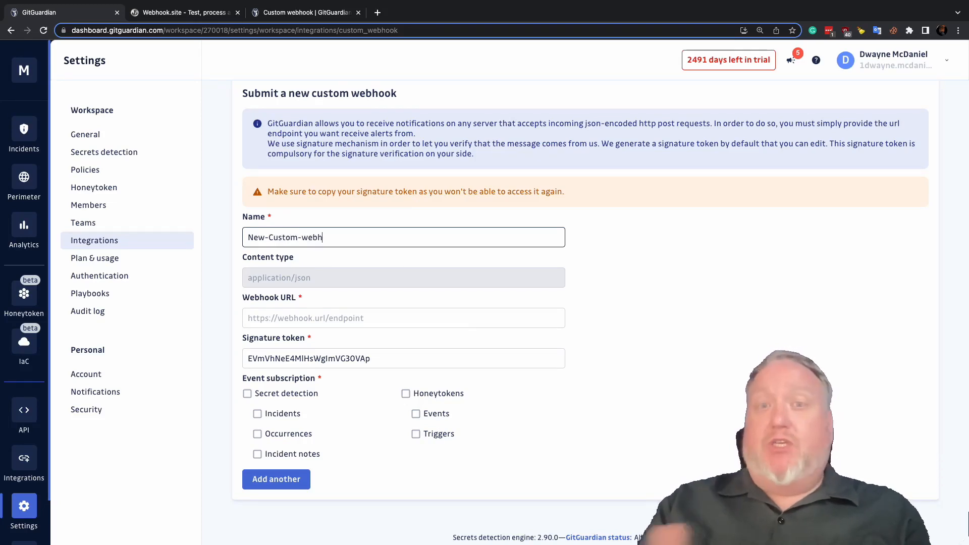
text(ook)
Add the custom webhook with the webhook.site endpoint URL, subscribed to Secret detection and Honeytokens events.
click(279, 319)
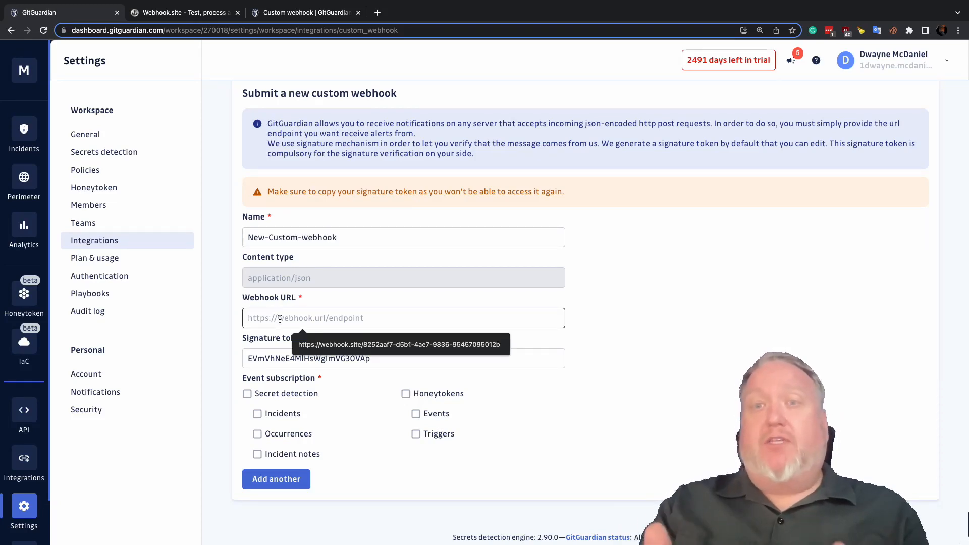
key(ctrl+v)
click(249, 395)
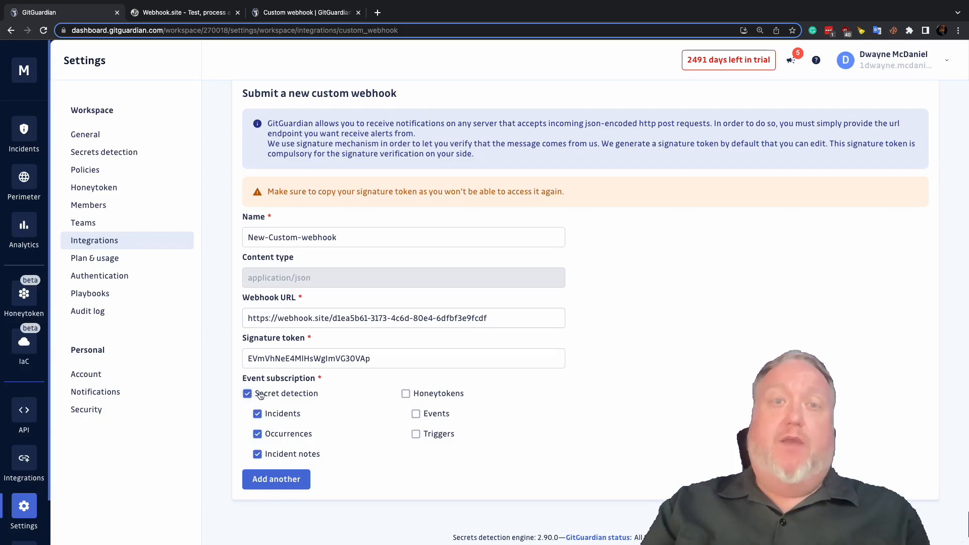
click(407, 394)
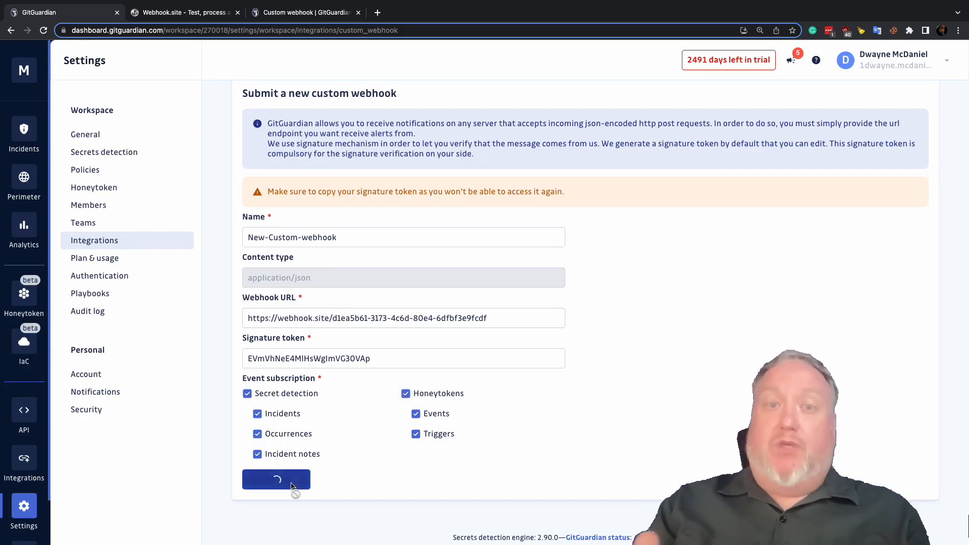
click(271, 480)
scroll(363, 317, up, 3)
scroll(363, 316, up, 1)
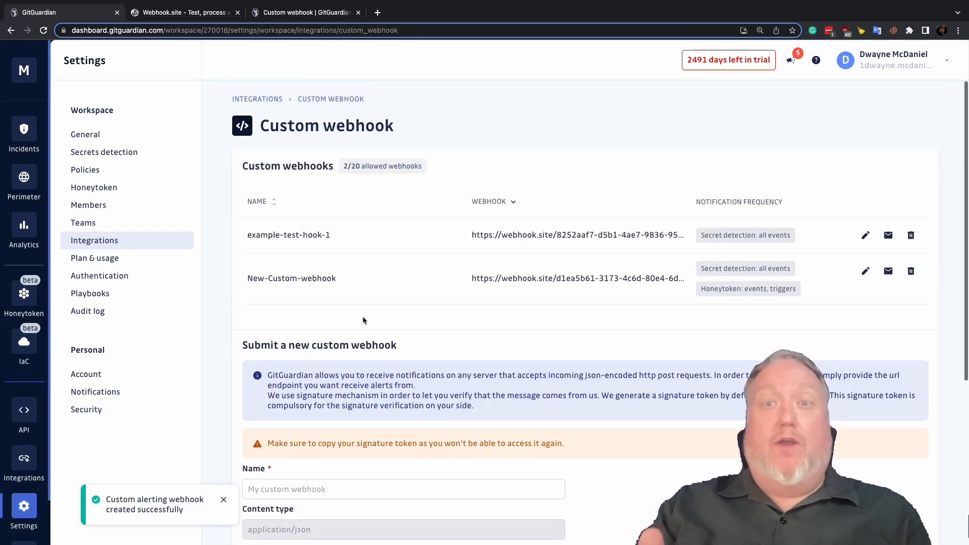
Send a test message to New-Custom-webhook and confirm it on Webhook.site, reviewing the HMAC signing docs.
click(889, 272)
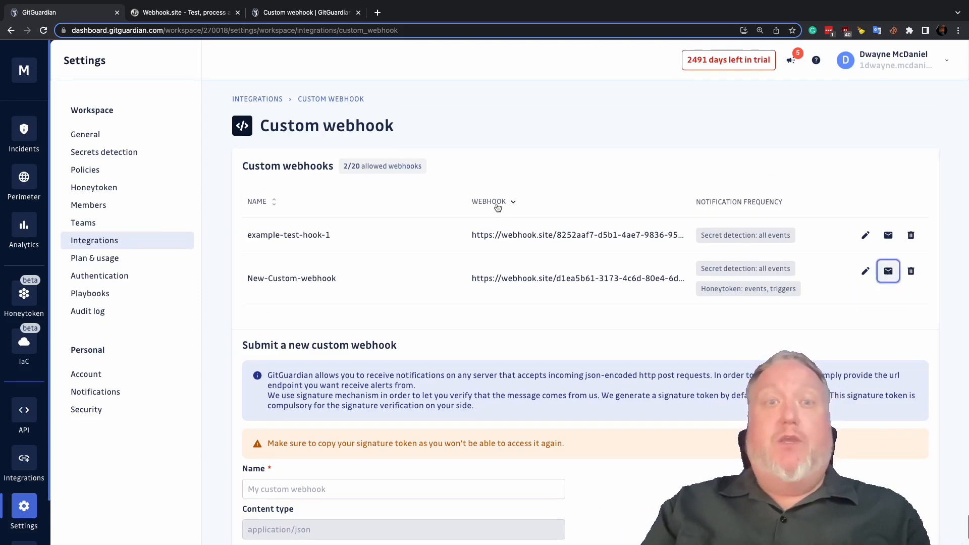
click(199, 14)
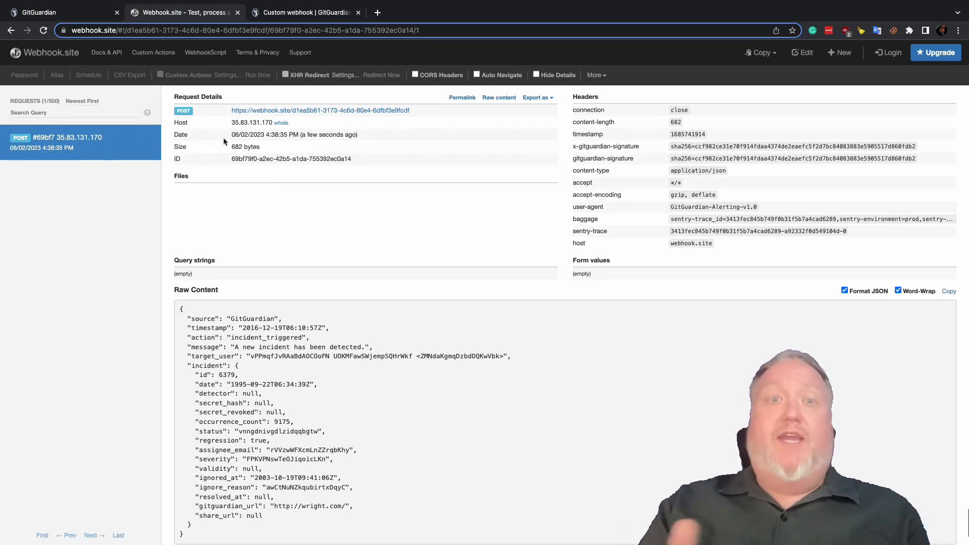
key(ctrl+Tab)
drag(211, 168, 279, 185)
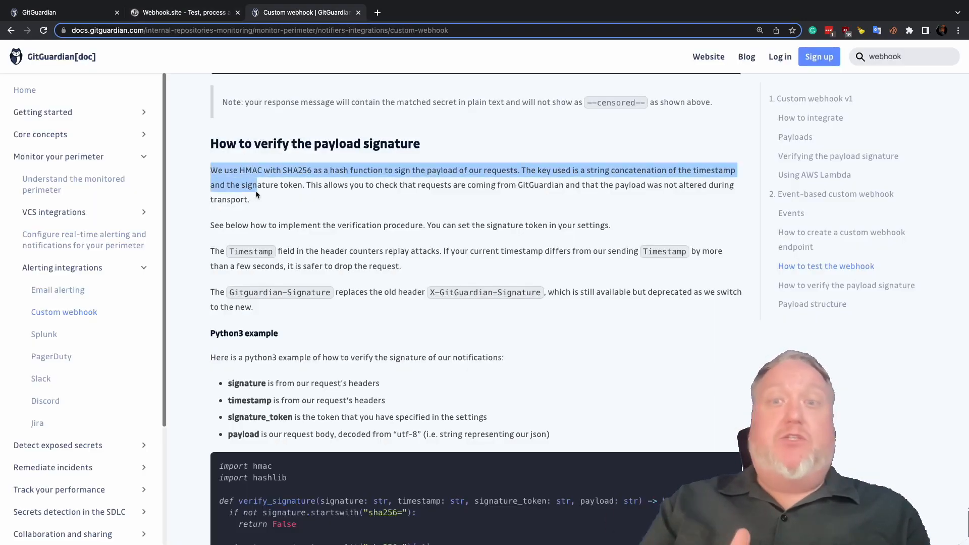
click(279, 188)
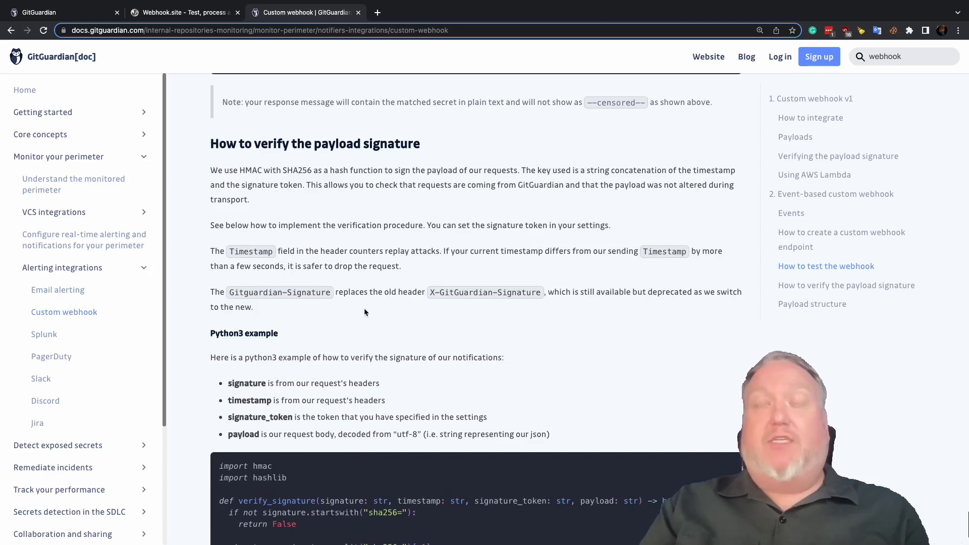
scroll(366, 313, down, 1)
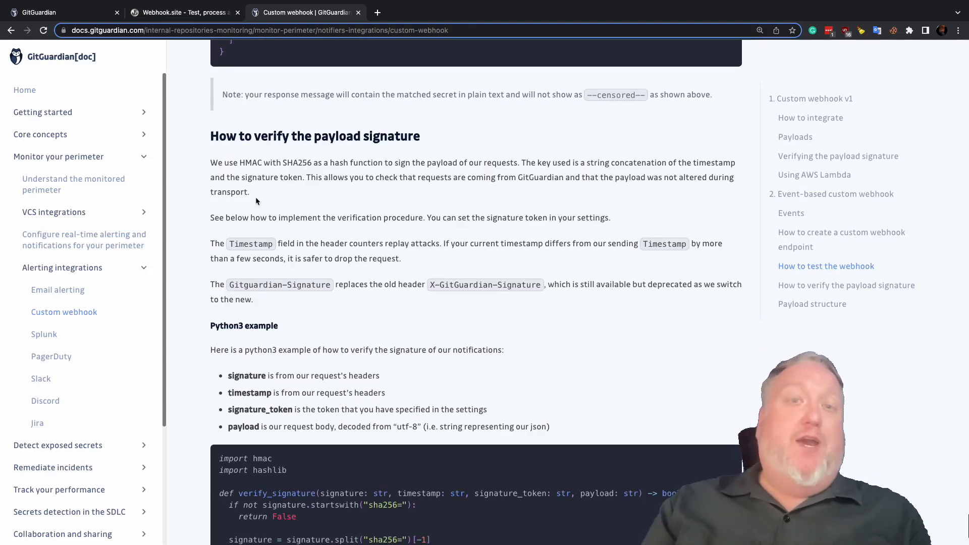
Return to the GitGuardian dashboard's Integrations settings overview.
click(66, 14)
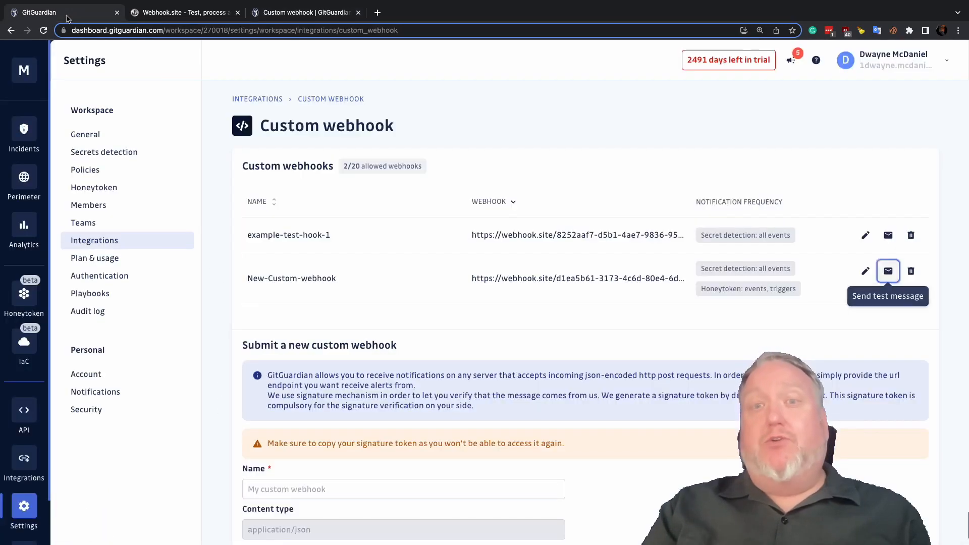
click(86, 241)
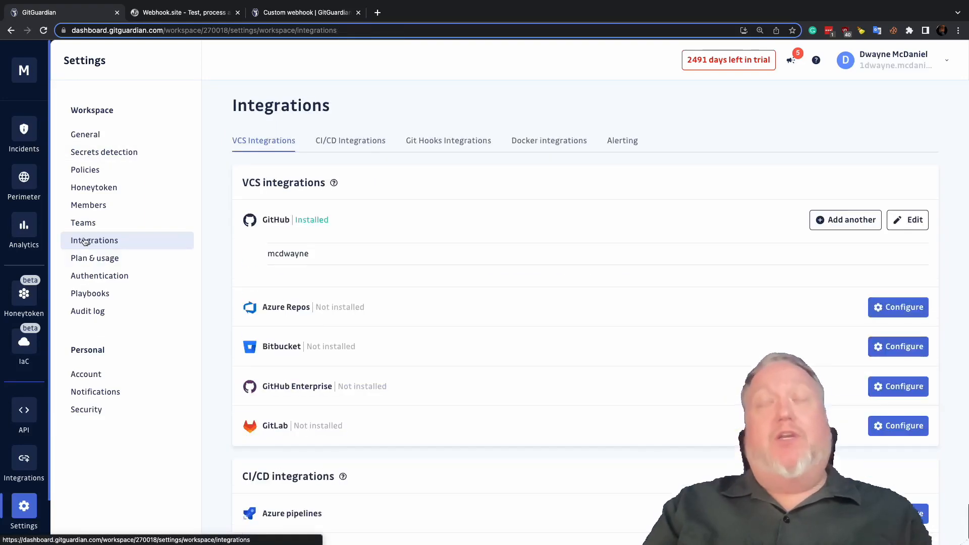